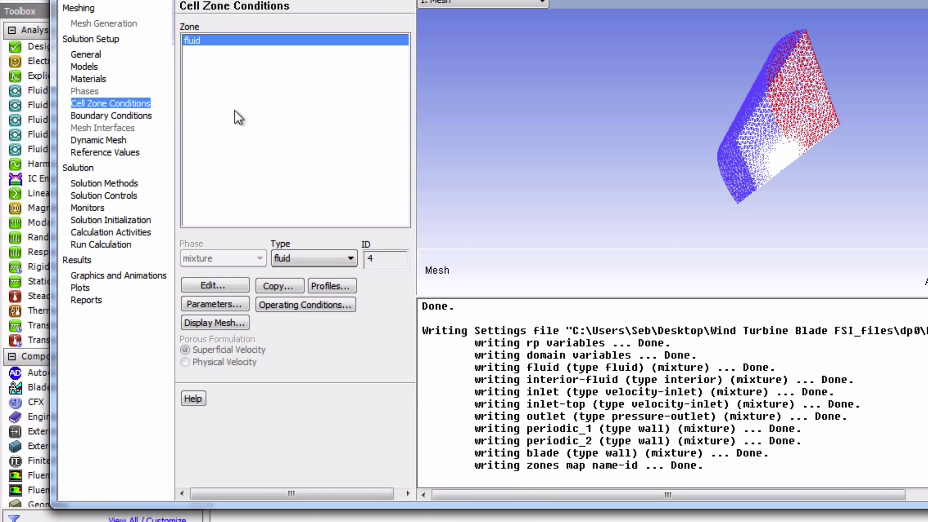
Specify the inlet boundary's velocity by Components, with a Z-velocity of -12 m/s.
click(130, 115)
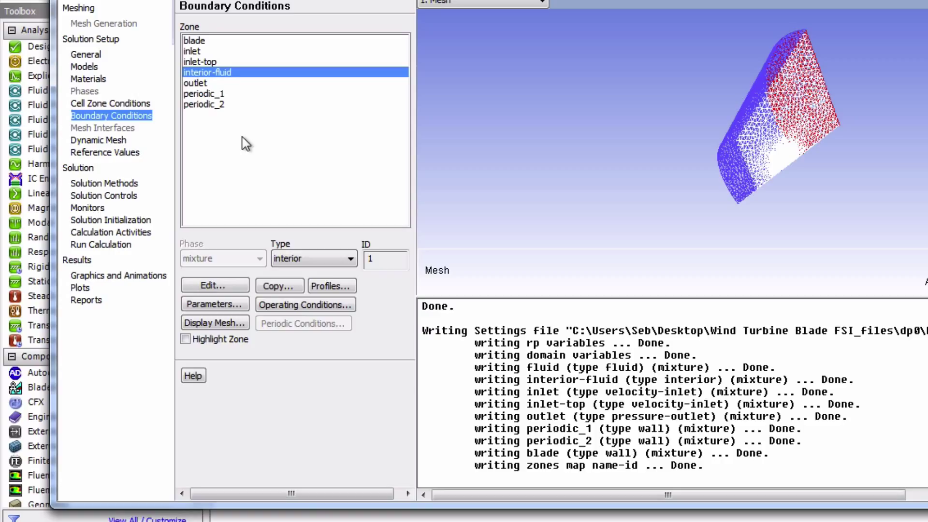
click(194, 50)
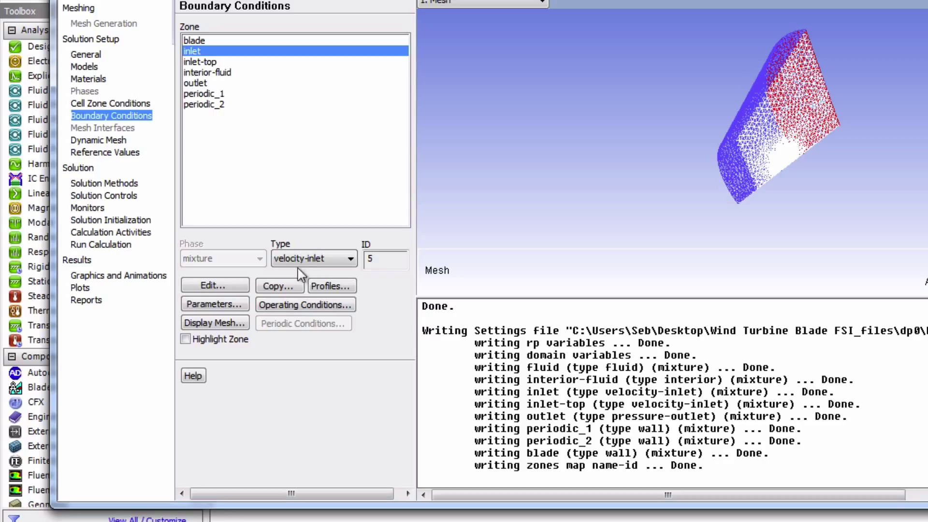
click(210, 285)
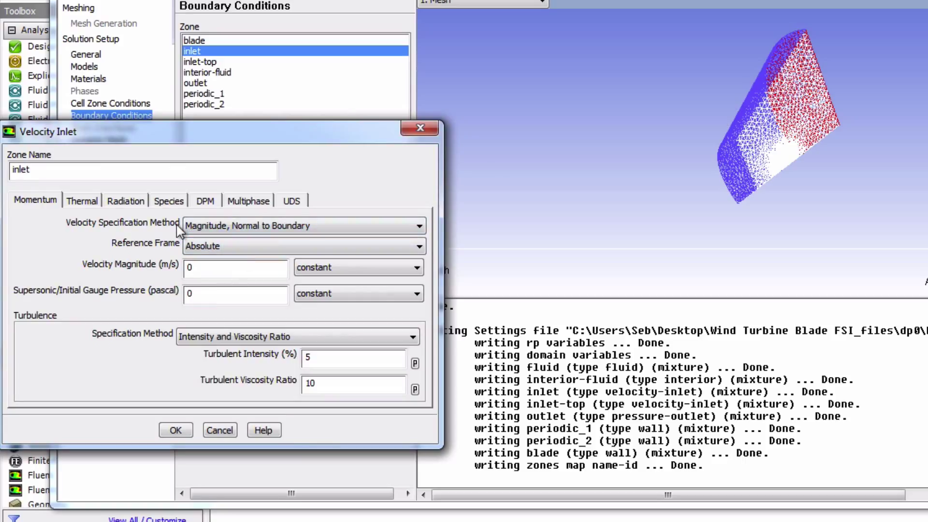
click(222, 227)
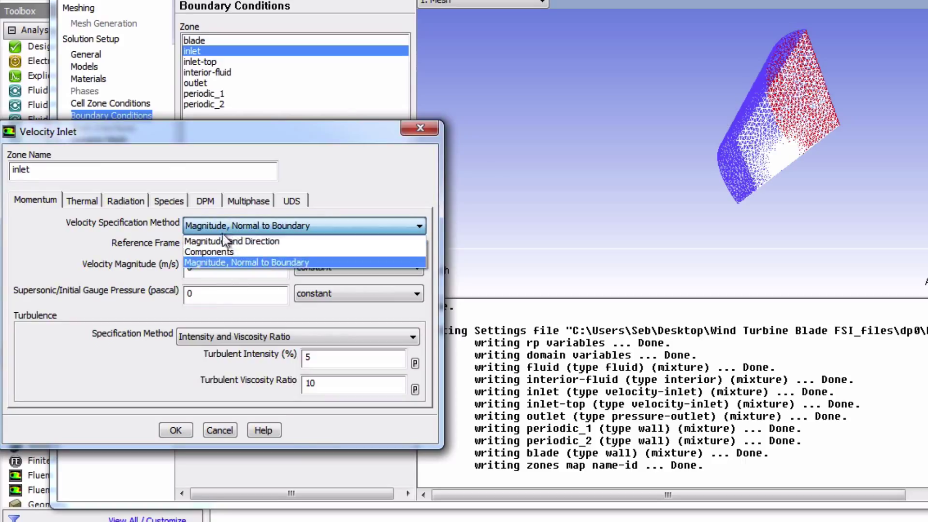
click(223, 251)
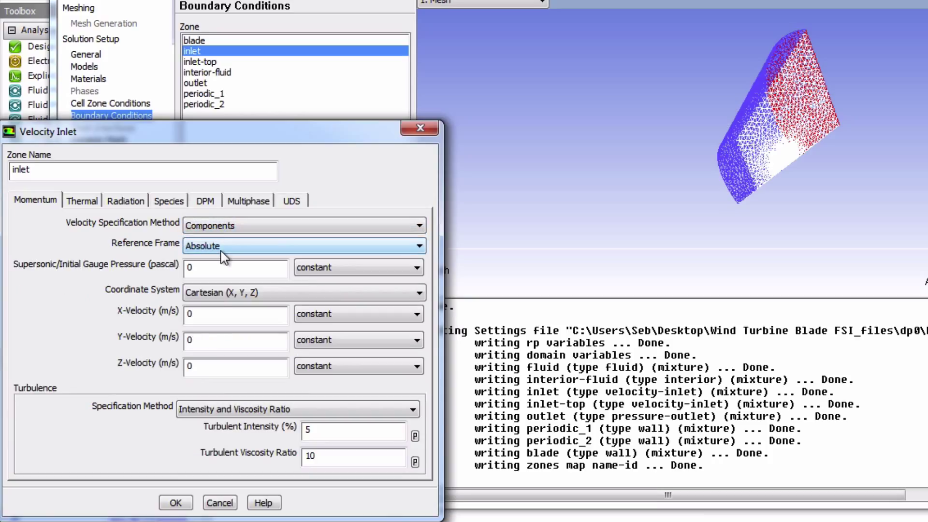
double_click(202, 363)
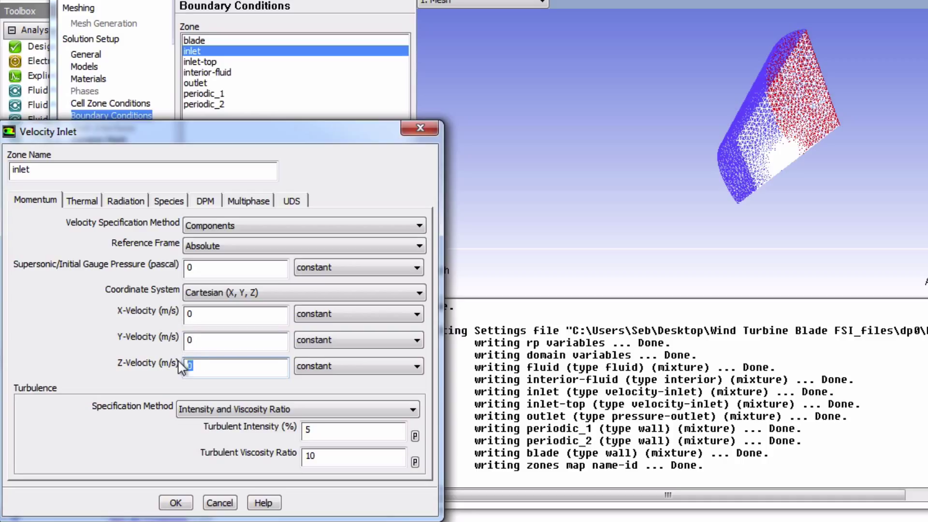
text(-12)
click(178, 503)
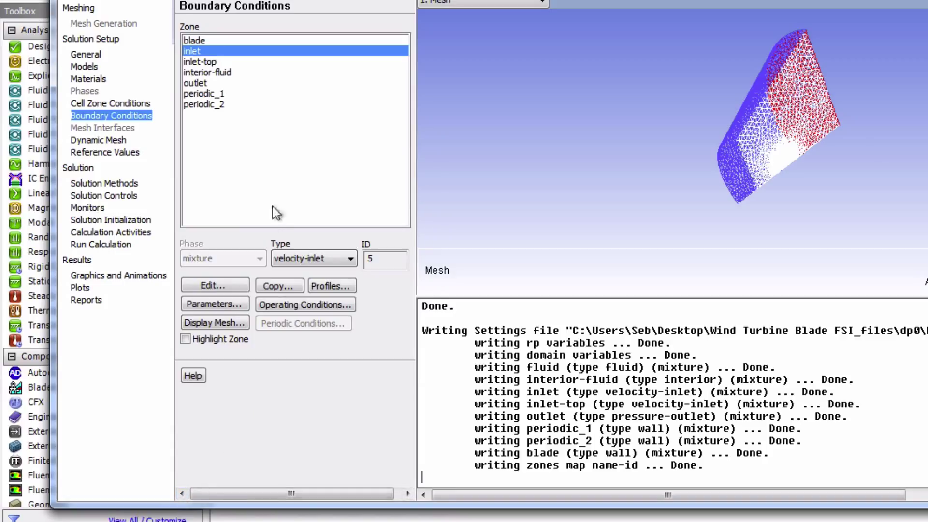
Specify the inlet-top boundary's velocity by Components, with a Z-velocity of -12 m/s.
click(208, 62)
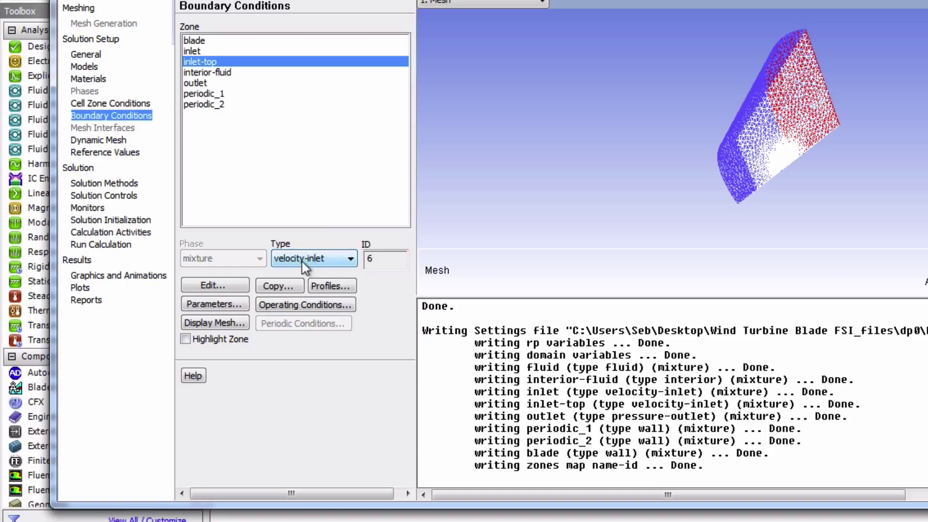
click(212, 286)
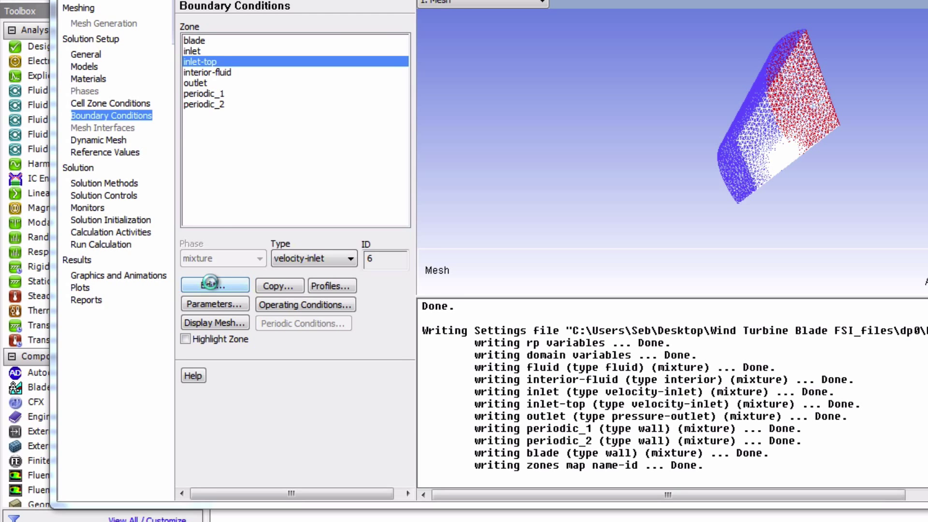
click(237, 225)
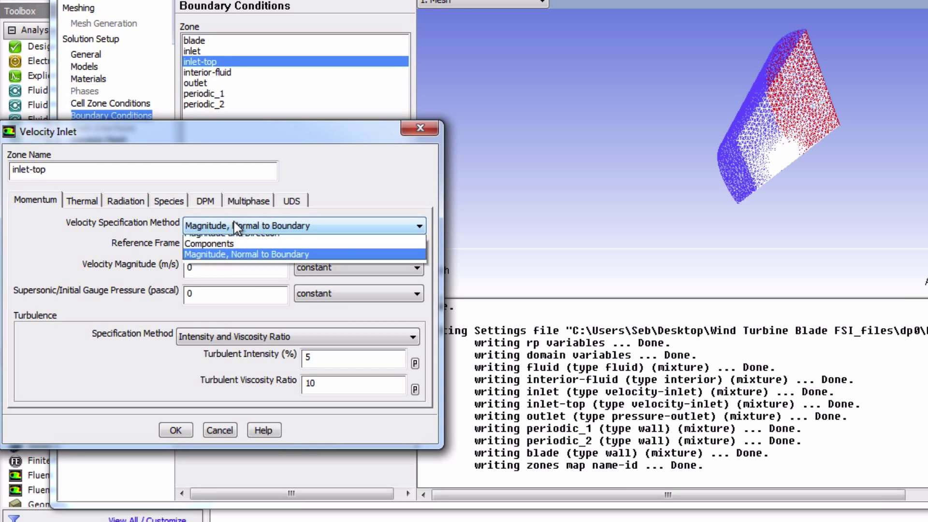
click(228, 250)
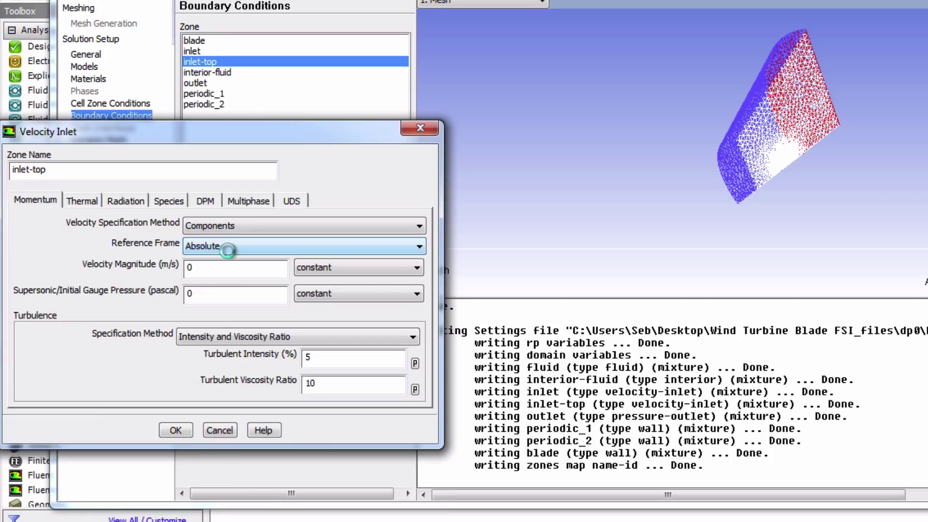
click(210, 373)
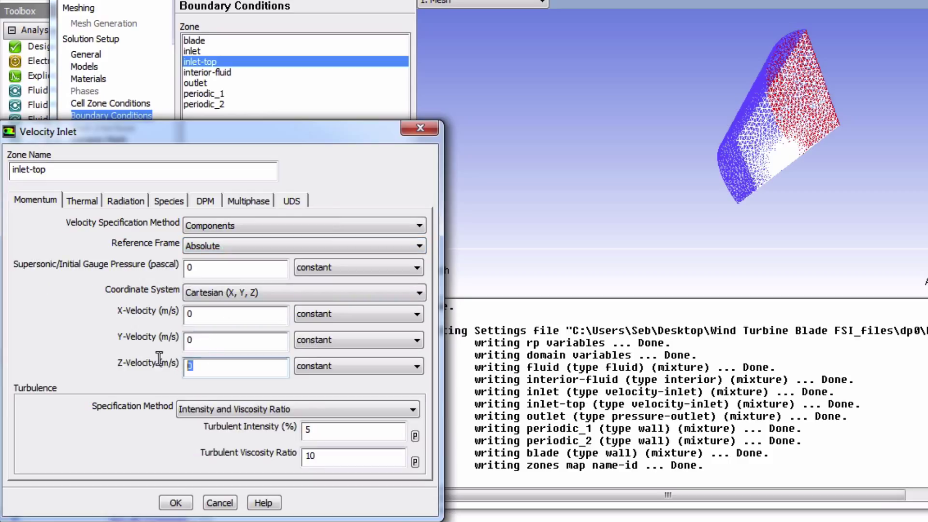
text(-12)
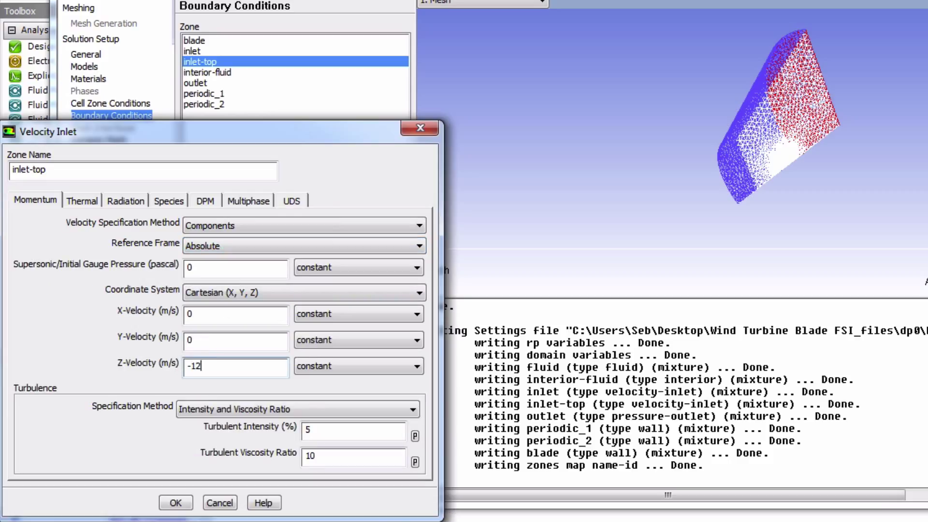
click(175, 505)
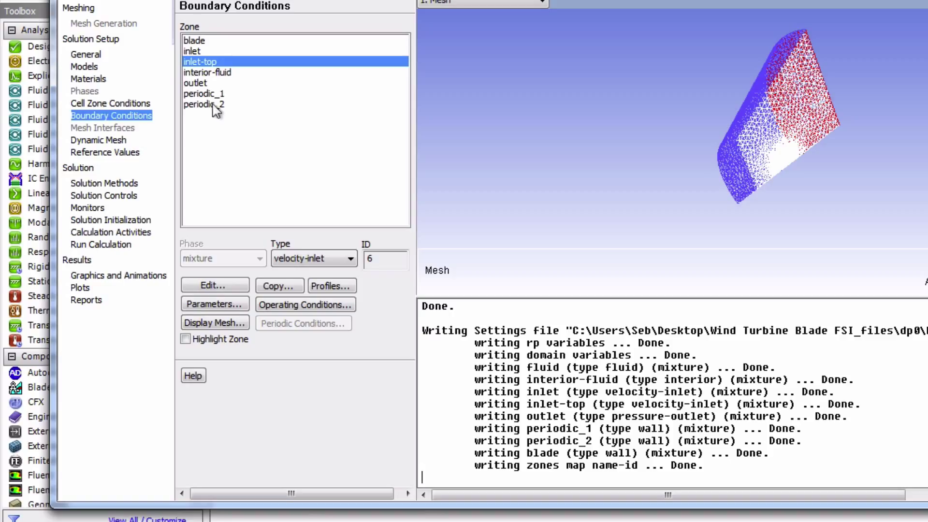
Review the outlet's pressure-outlet settings and the operating conditions, accepting both as they are.
click(199, 83)
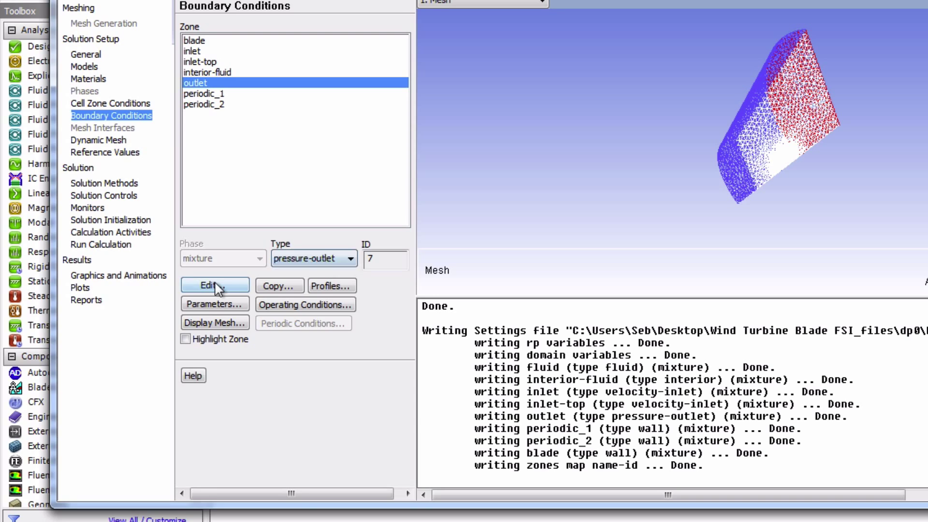
click(245, 285)
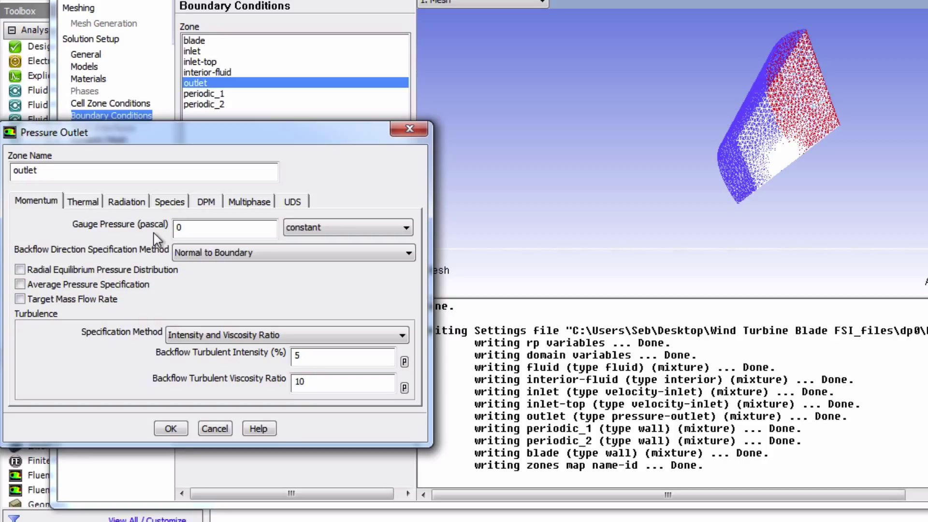
click(171, 430)
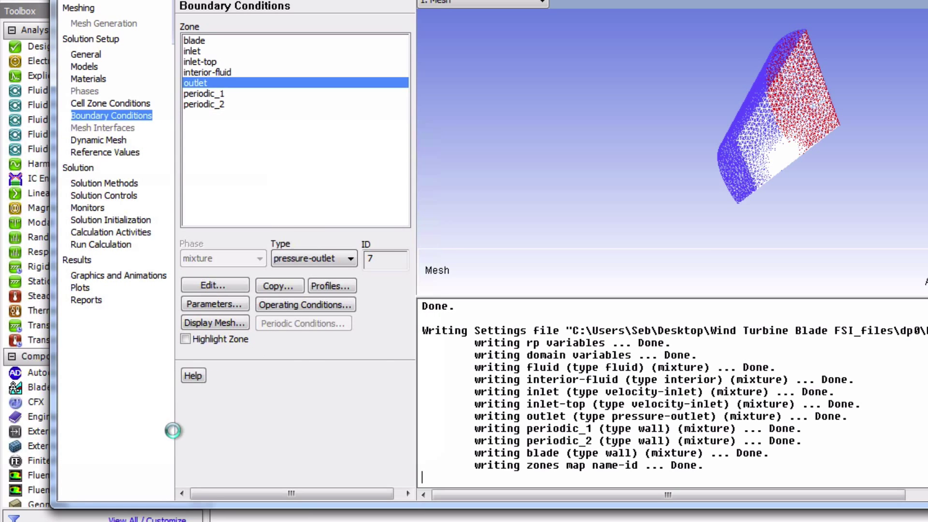
click(308, 303)
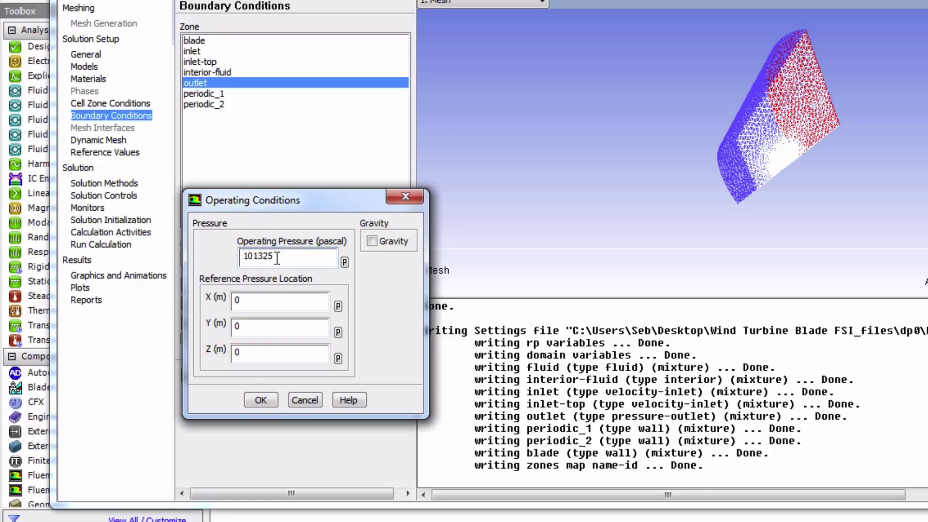
click(258, 400)
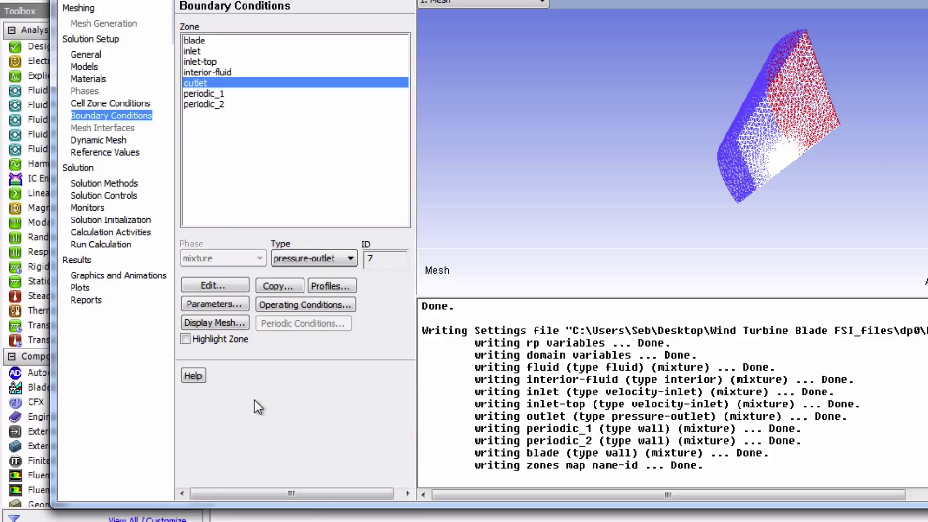
Change the boundary type of the periodic_1 zone to interface, keeping its zone name.
click(216, 94)
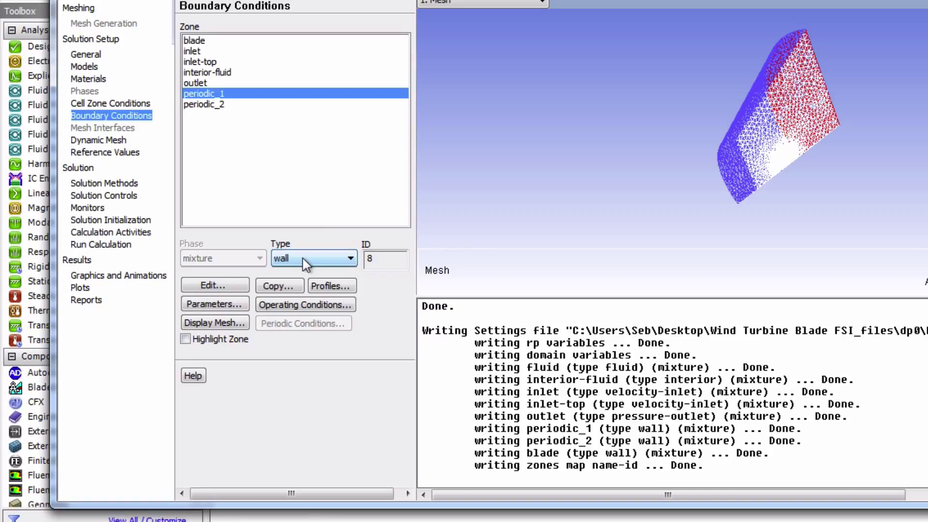
click(321, 260)
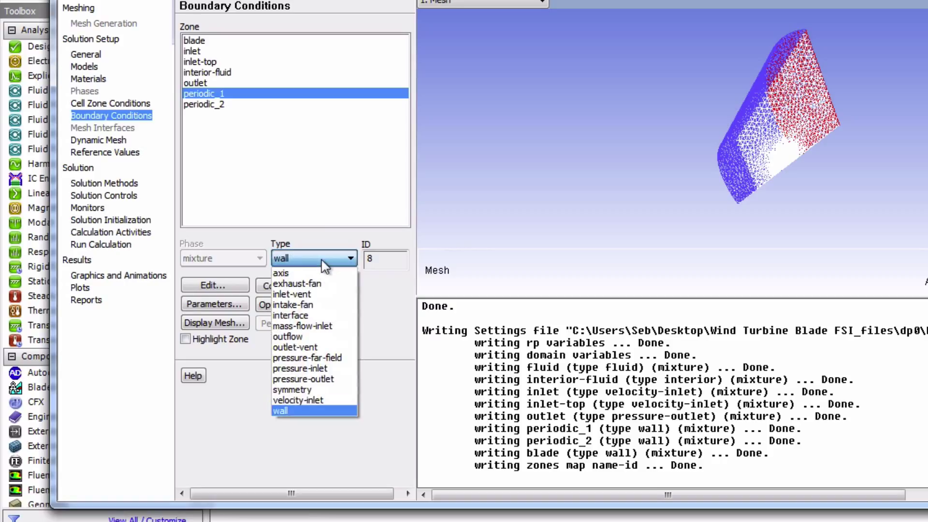
click(316, 314)
click(284, 288)
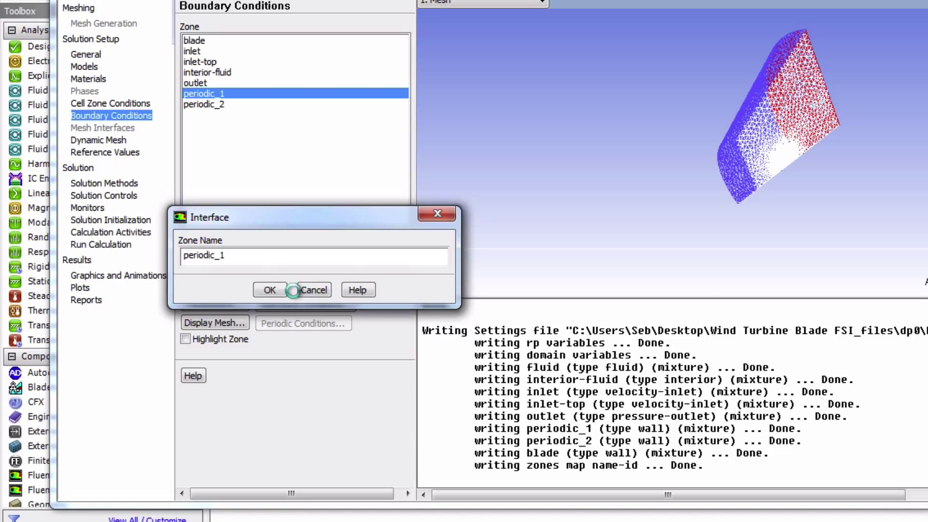
click(275, 288)
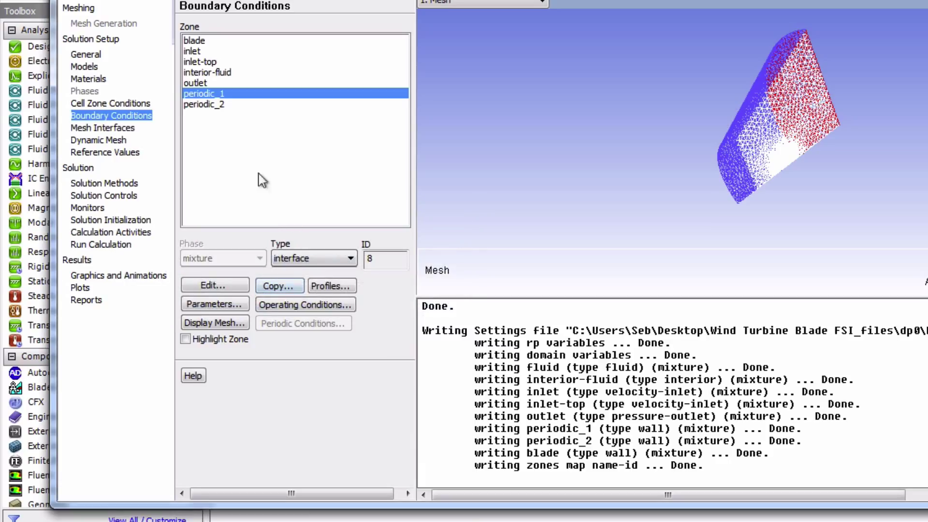
Change the boundary type of the periodic_2 zone to interface, keeping its zone name.
click(214, 106)
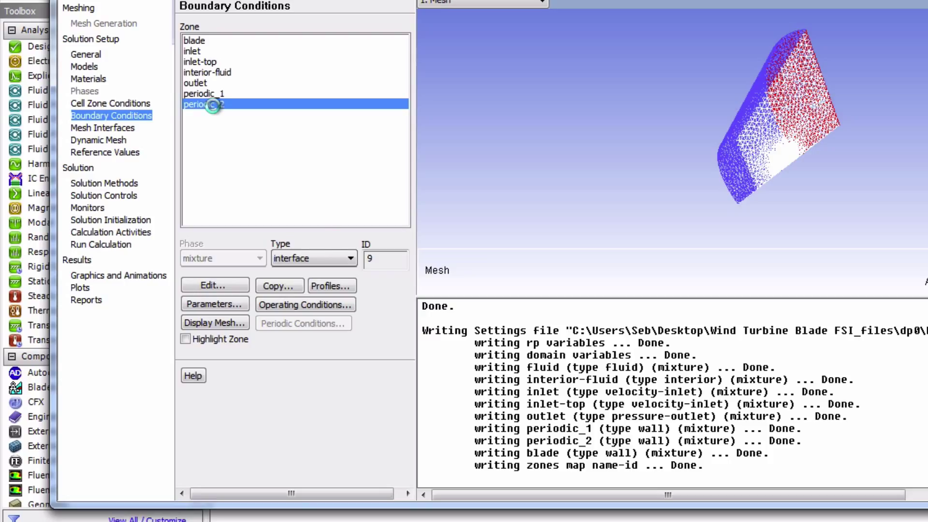
click(340, 261)
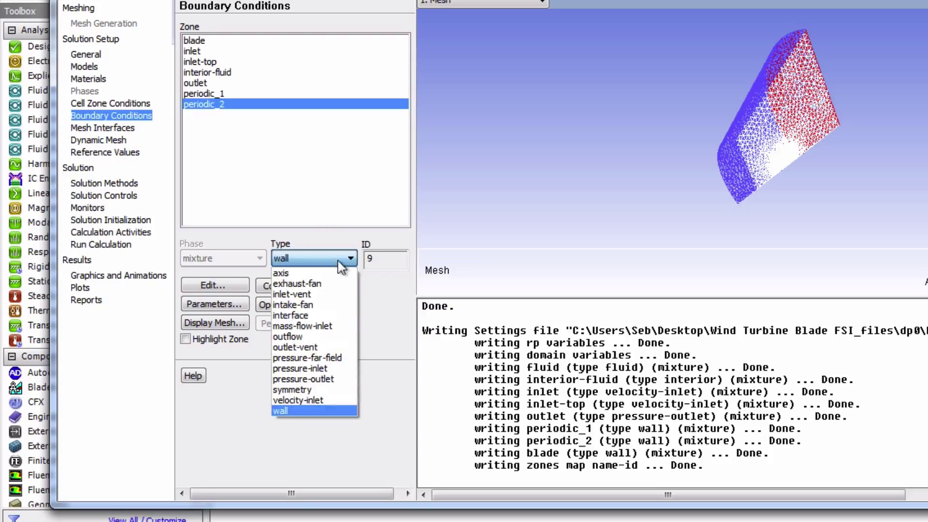
click(326, 316)
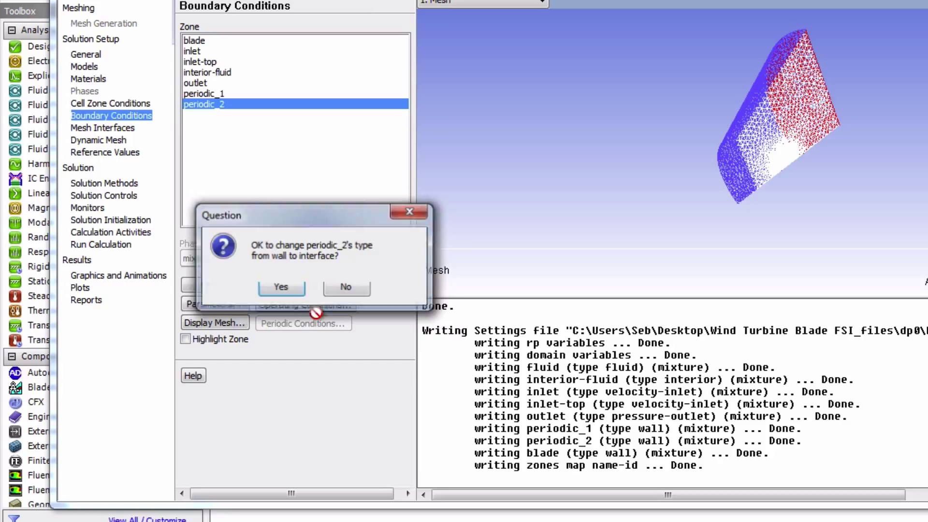
click(282, 287)
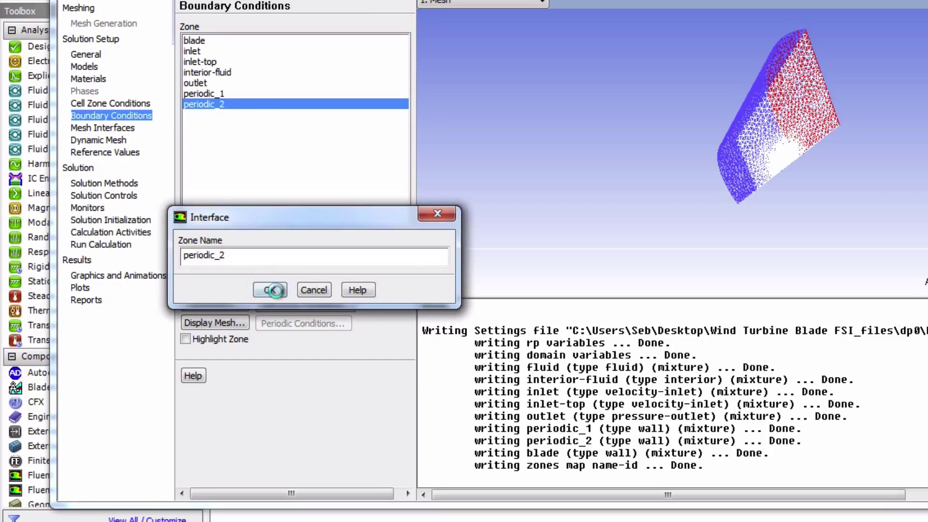
click(276, 290)
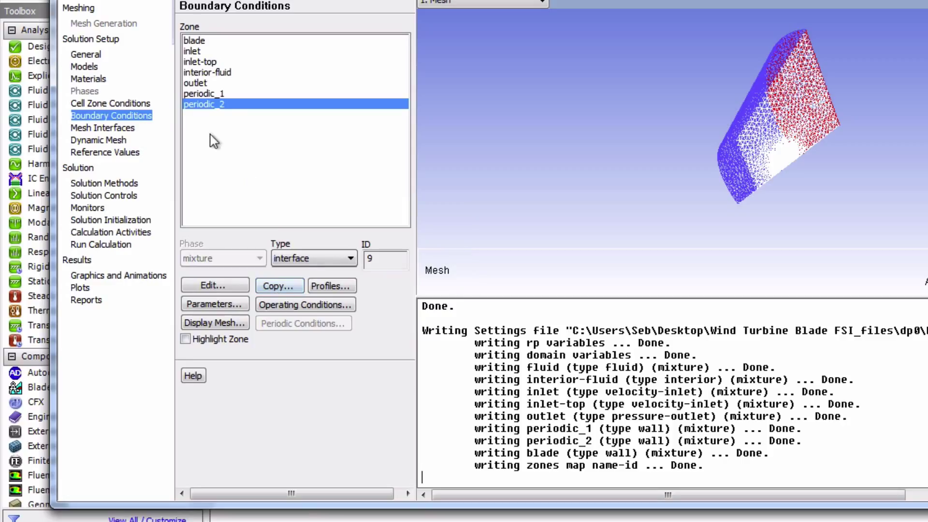
click(212, 72)
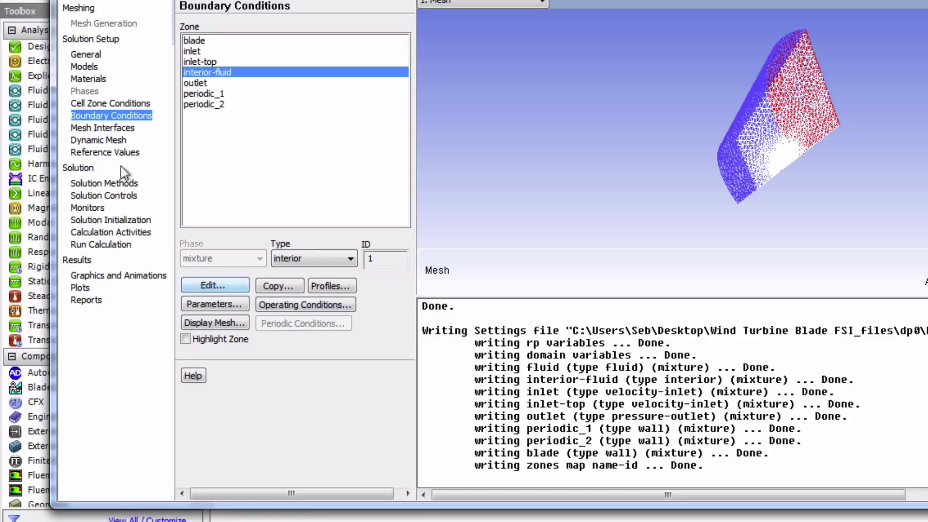
Start a mesh interface named interface-periodic with the Periodic Boundary Condition and Matching options enabled.
click(107, 129)
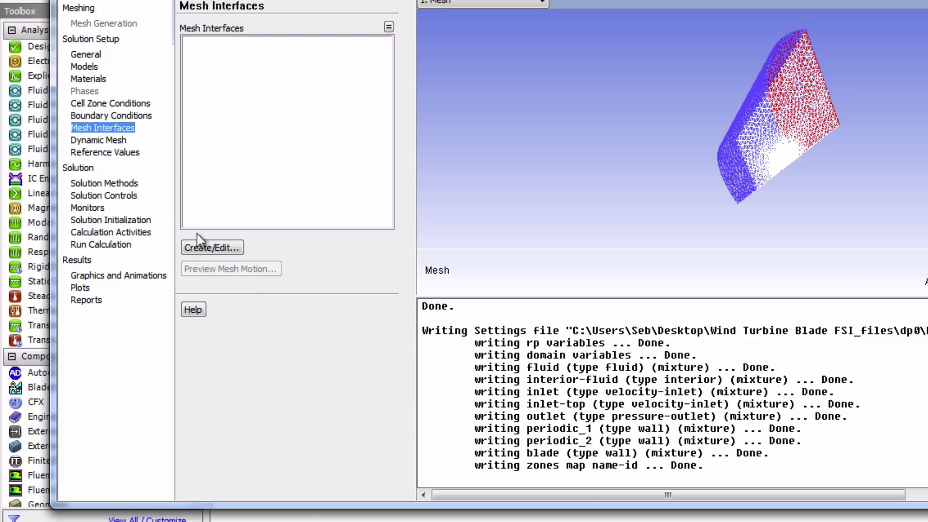
click(211, 248)
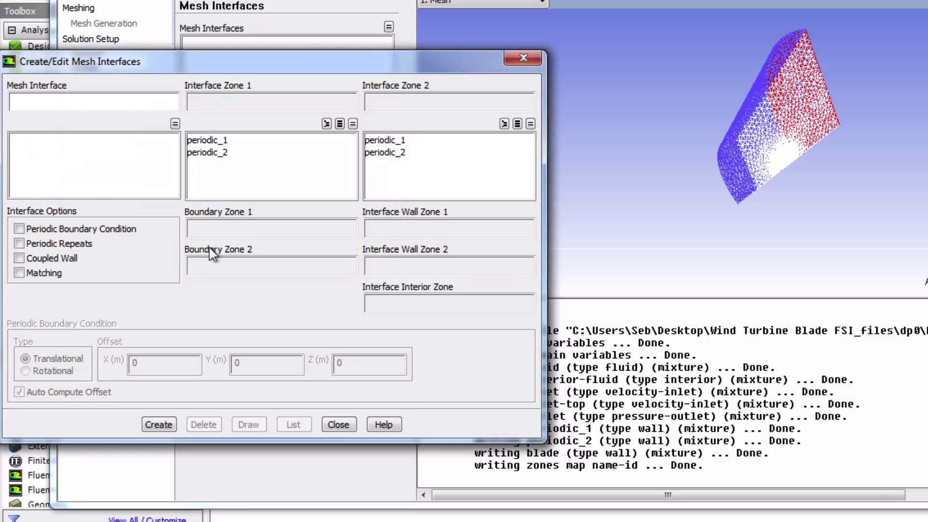
click(75, 103)
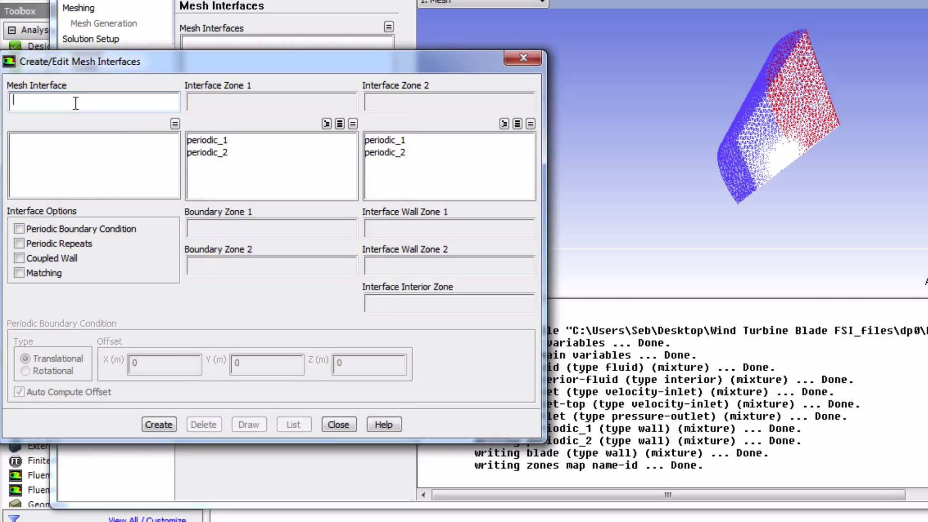
text(interface-periodic)
click(19, 229)
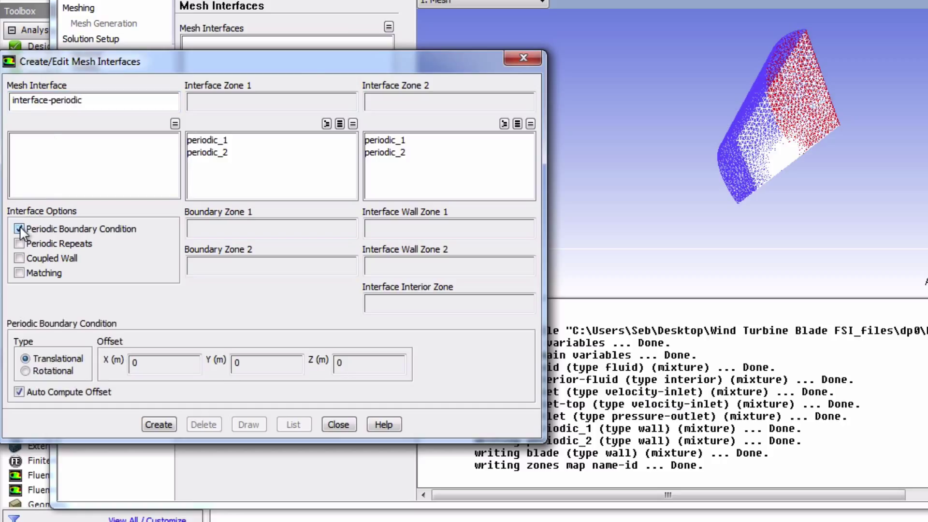
click(19, 274)
Make the interface's periodicity rotational, turn off Auto Compute Offset and set the offset angle to 120 degrees.
click(25, 371)
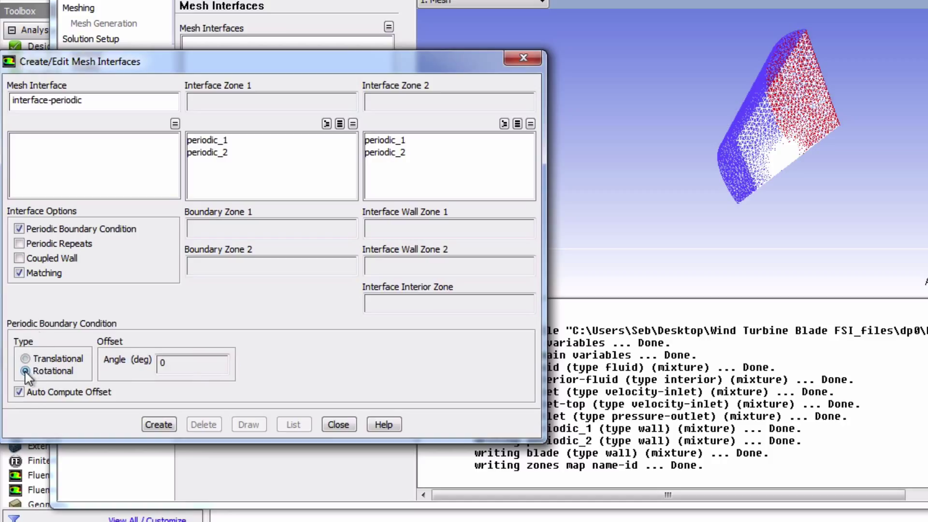
click(20, 392)
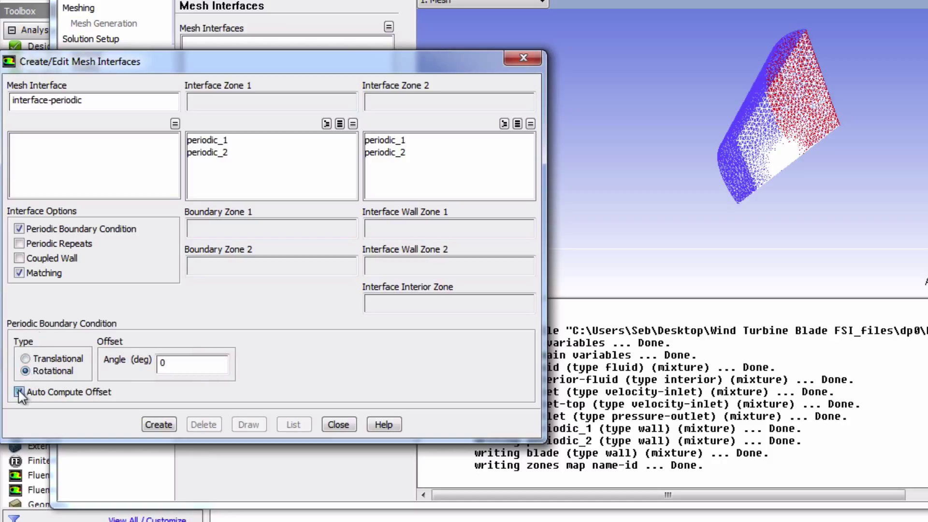
drag(182, 362, 154, 361)
text(12)
Create the interface with periodic_1 as interface zone 1 and periodic_2 as interface zone 2, and finish interface editing.
click(219, 141)
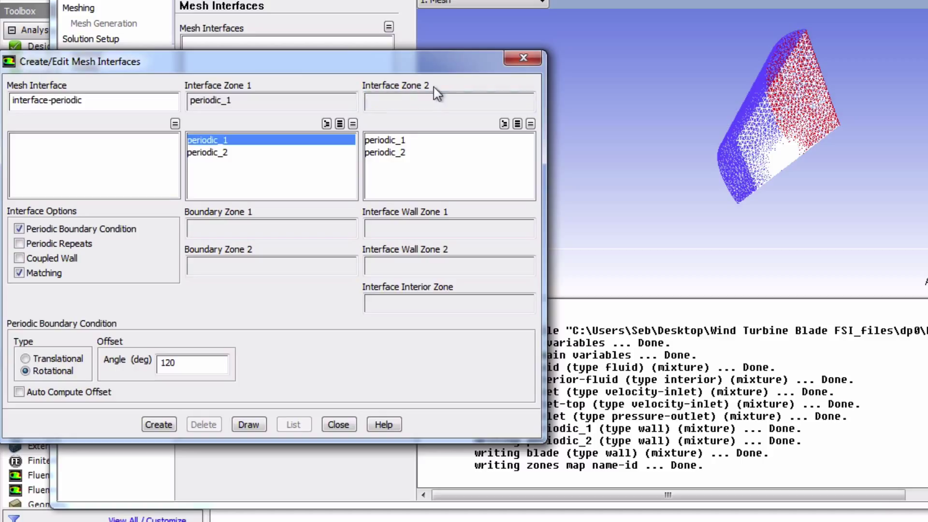
click(396, 154)
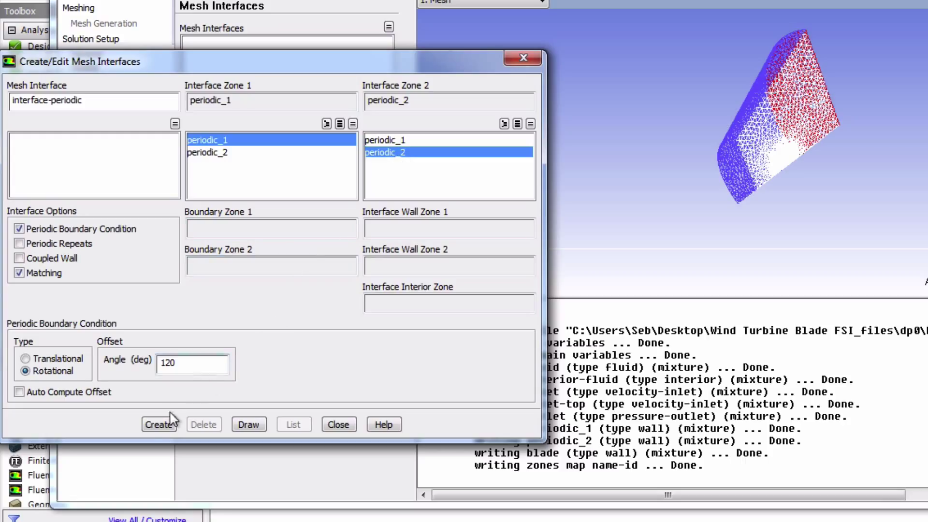
click(163, 425)
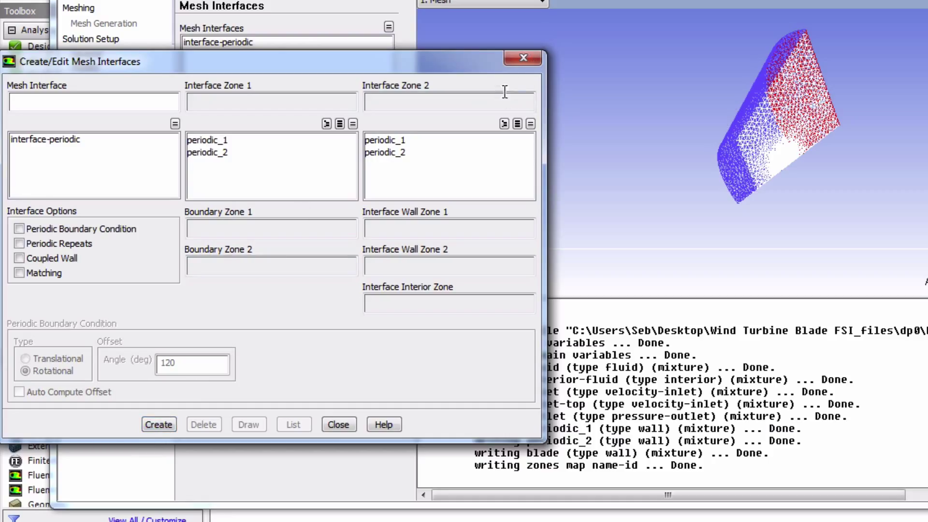
click(335, 423)
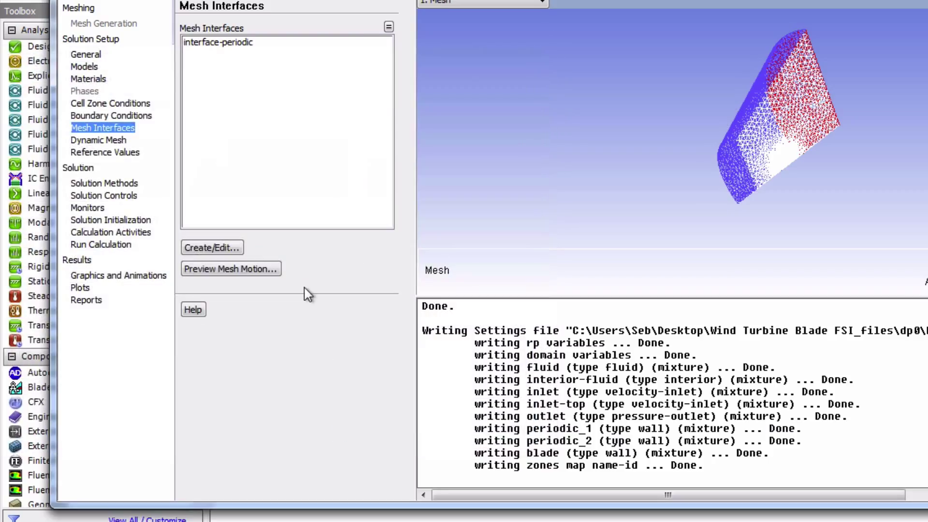